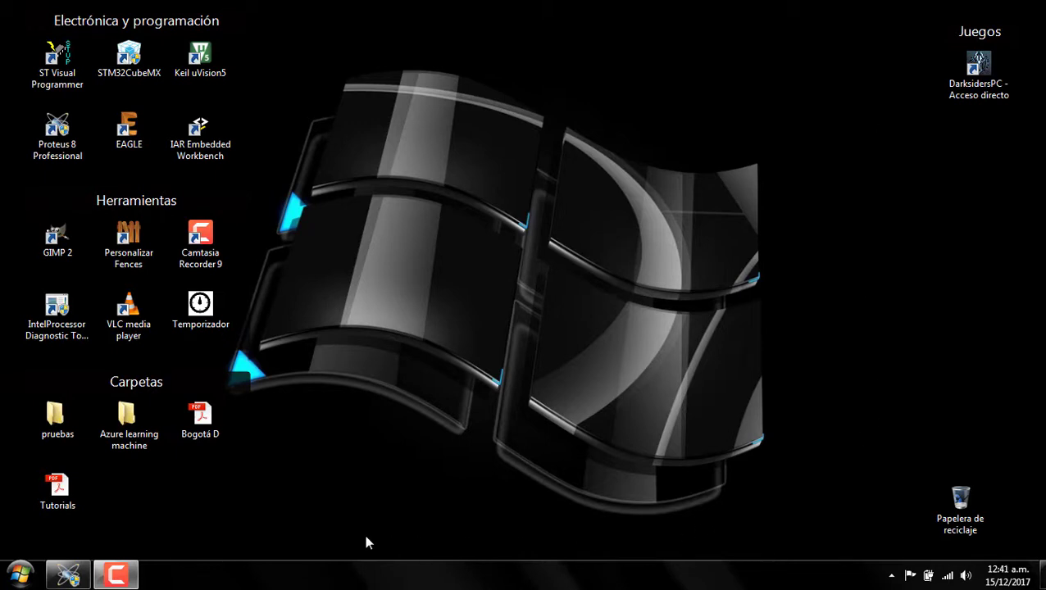
pyautogui.click(59, 141)
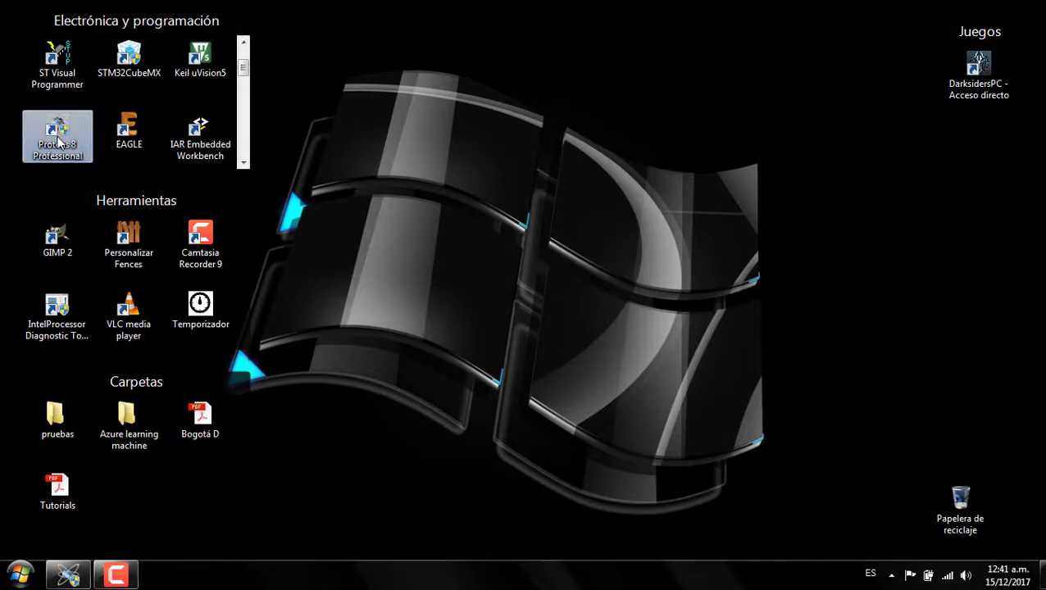
pyautogui.rightClick(59, 142)
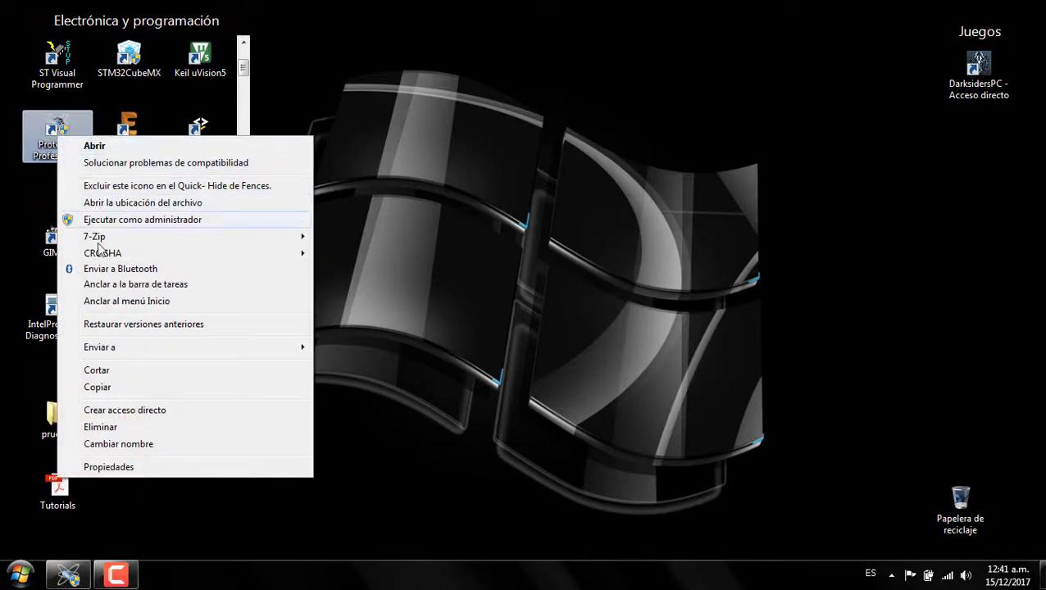
pyautogui.click(528, 70)
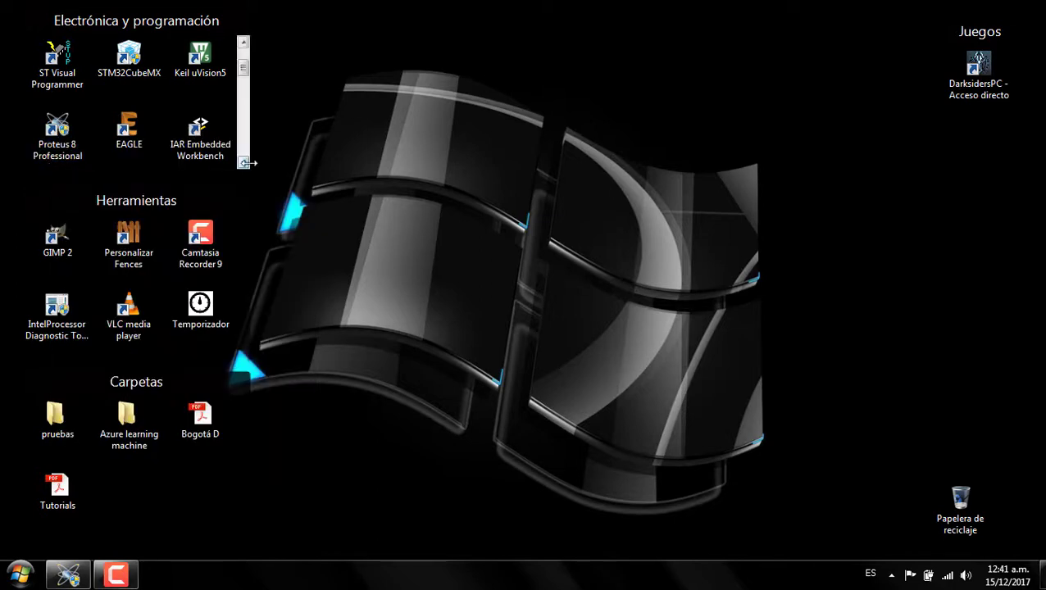
pyautogui.scroll(1, 243, 45)
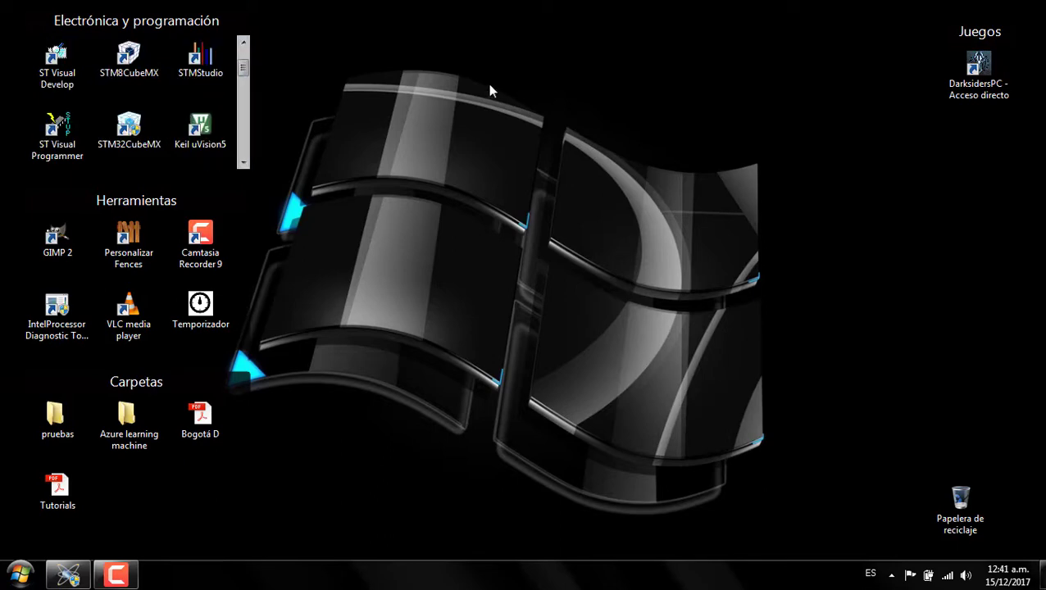
# - Switch to Proteus 8 Professional and look through the Getting Started links on its home page
pyautogui.click(68, 575)
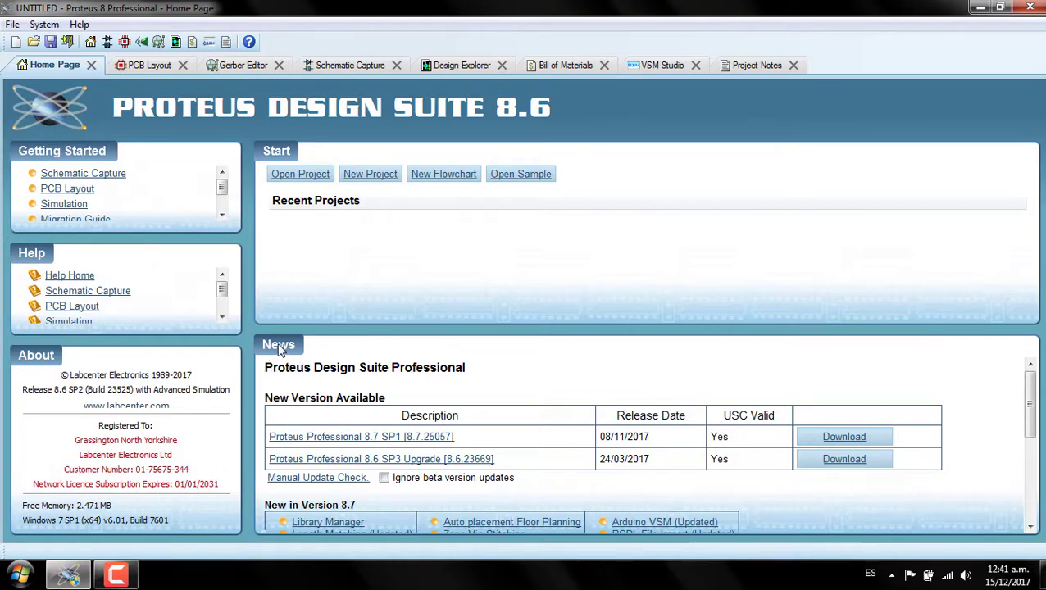
pyautogui.click(221, 213)
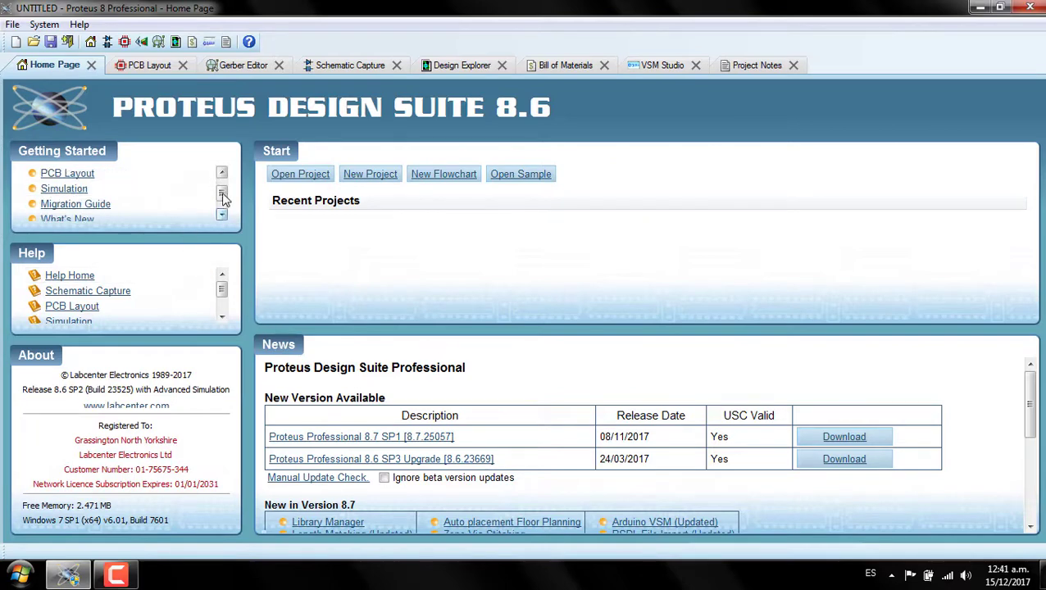
pyautogui.click(222, 173)
pyautogui.click(221, 214)
pyautogui.click(221, 214)
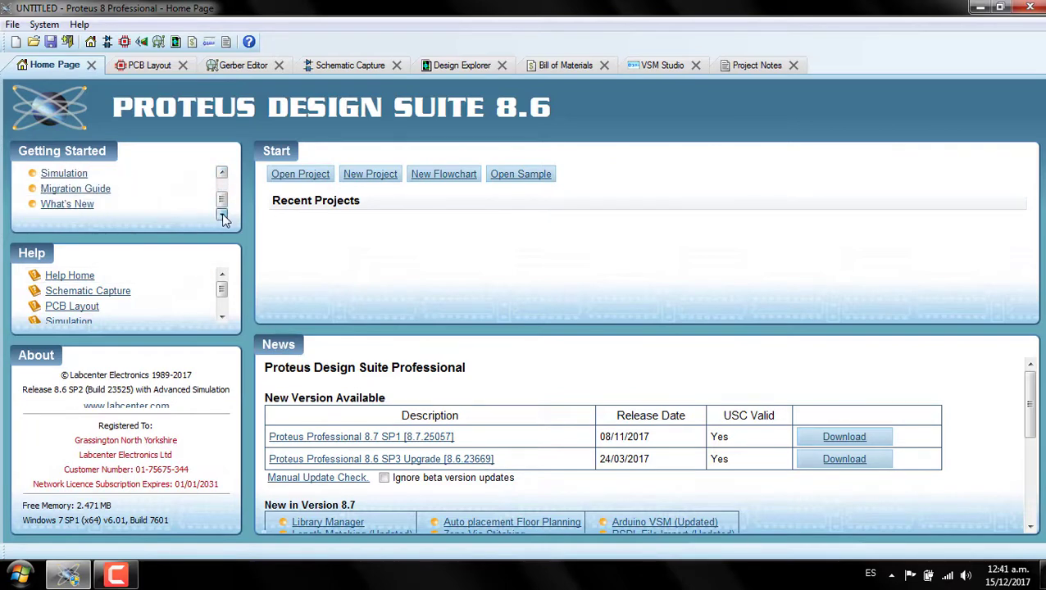
pyautogui.click(221, 173)
pyautogui.click(222, 173)
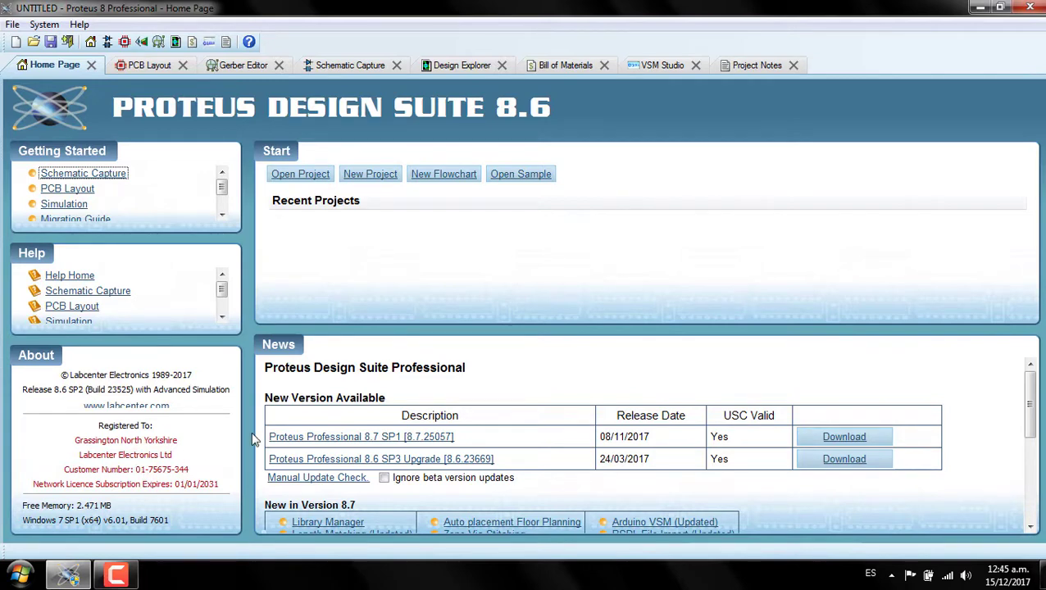
# - Look through the home page's News section, including the new-version features and Getting Started Movies, and the Help links
pyautogui.scroll(-5, 319, 401)
pyautogui.scroll(5, 344, 385)
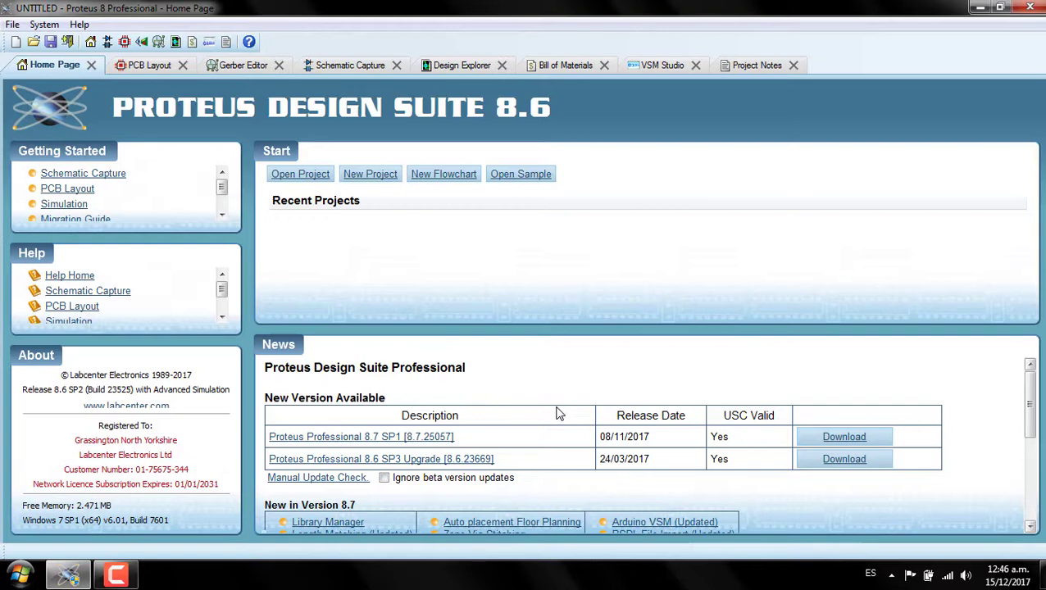
pyautogui.scroll(-3, 558, 414)
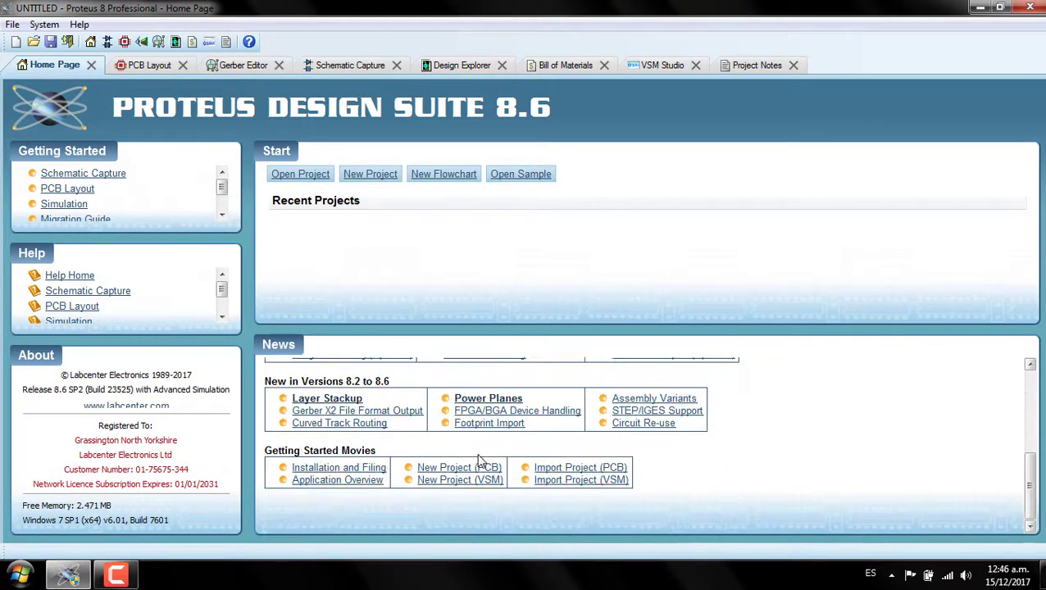
pyautogui.scroll(3, 387, 462)
pyautogui.scroll(-3, 387, 461)
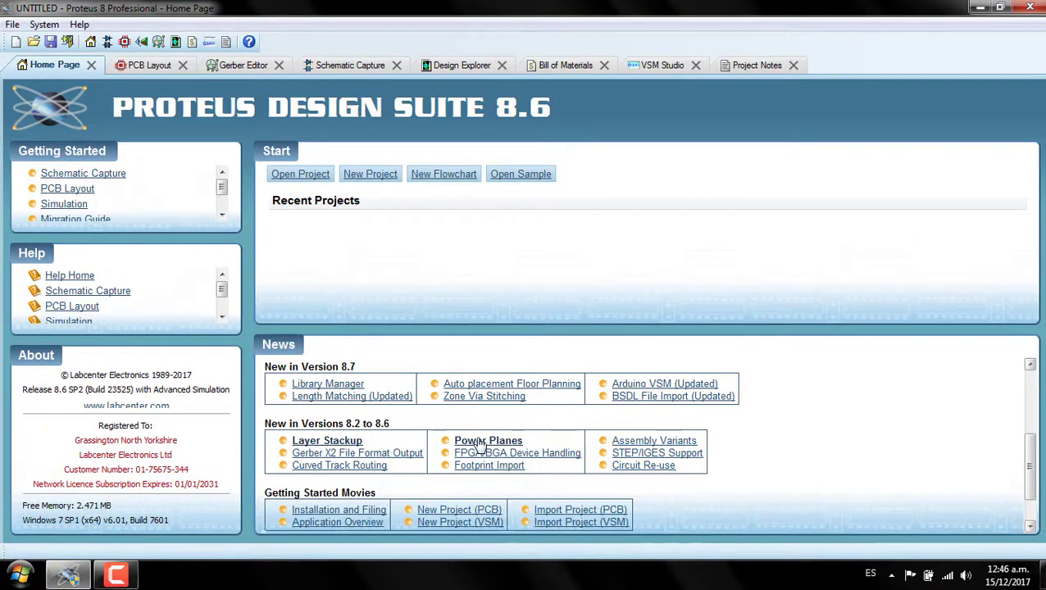
pyautogui.moveTo(478, 443)
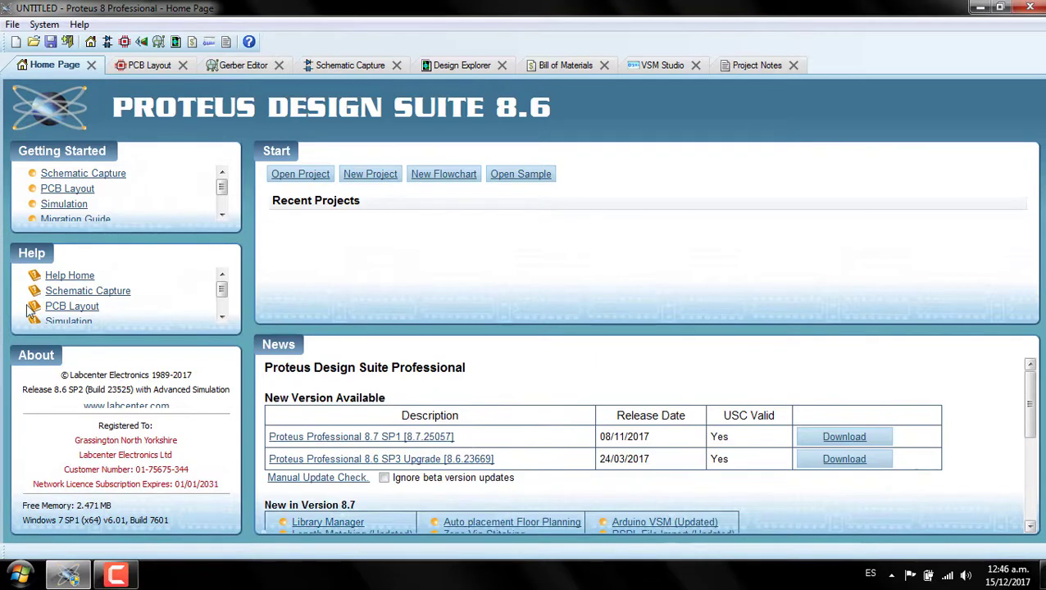
pyautogui.scroll(-1, 97, 314)
pyautogui.scroll(2, 98, 312)
pyautogui.scroll(-2, 115, 313)
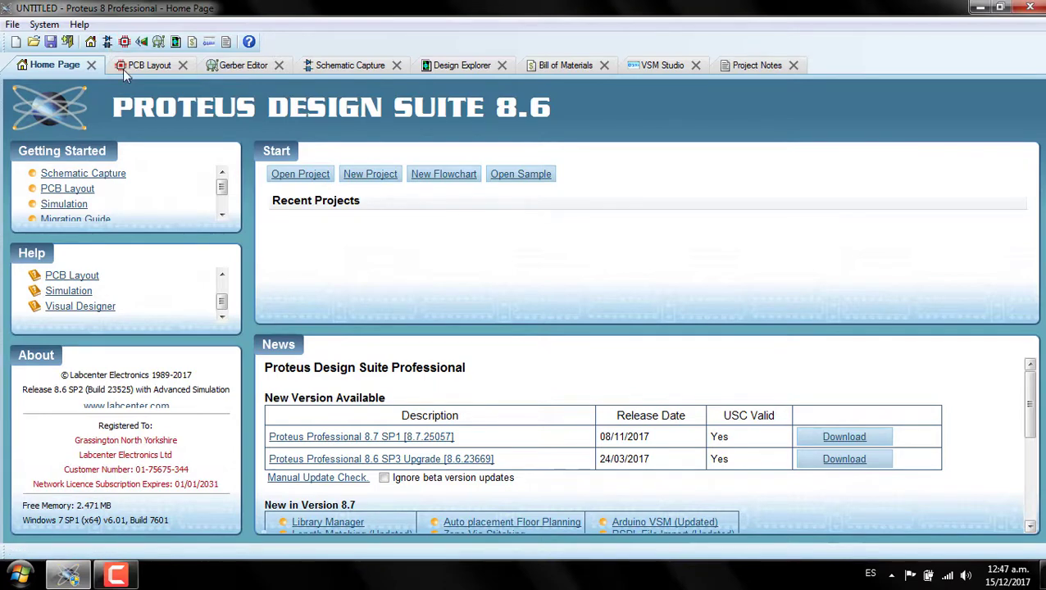
# - Open the Schematic Capture and PCB Layout modules and compare their workspaces
pyautogui.click(361, 66)
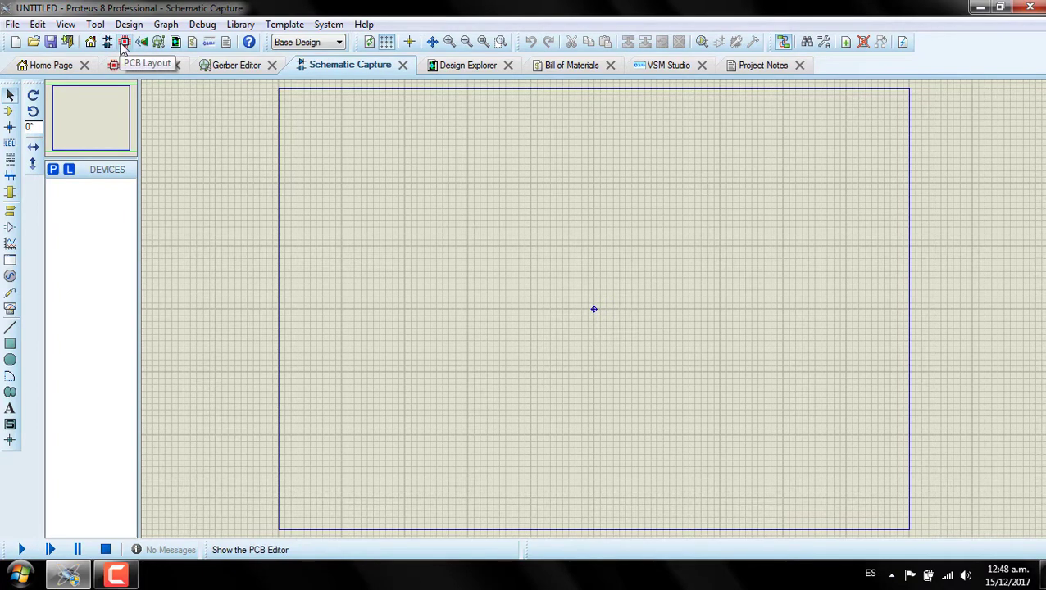
pyautogui.click(124, 42)
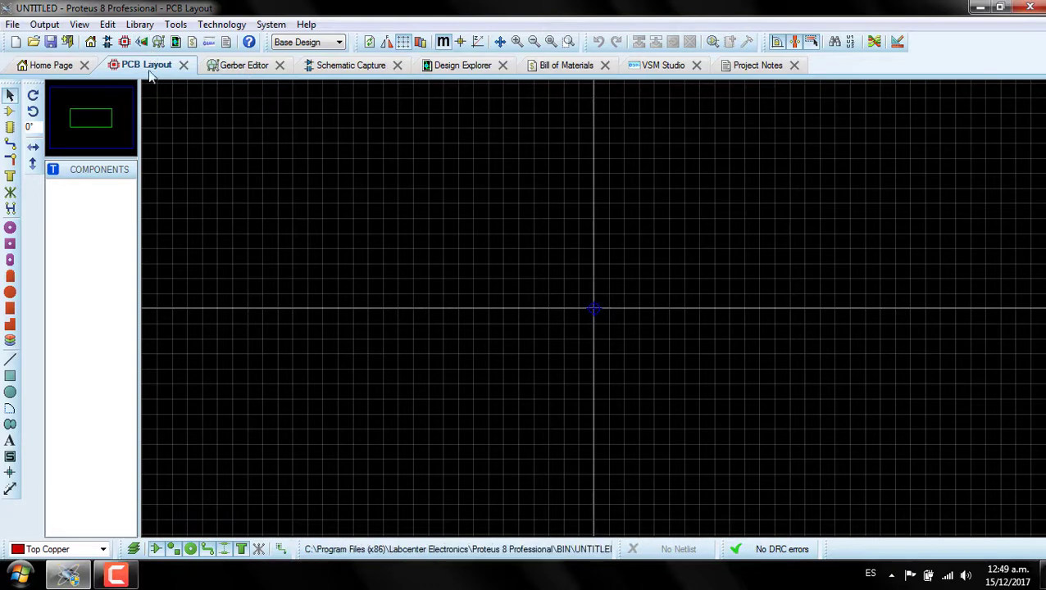
pyautogui.click(339, 67)
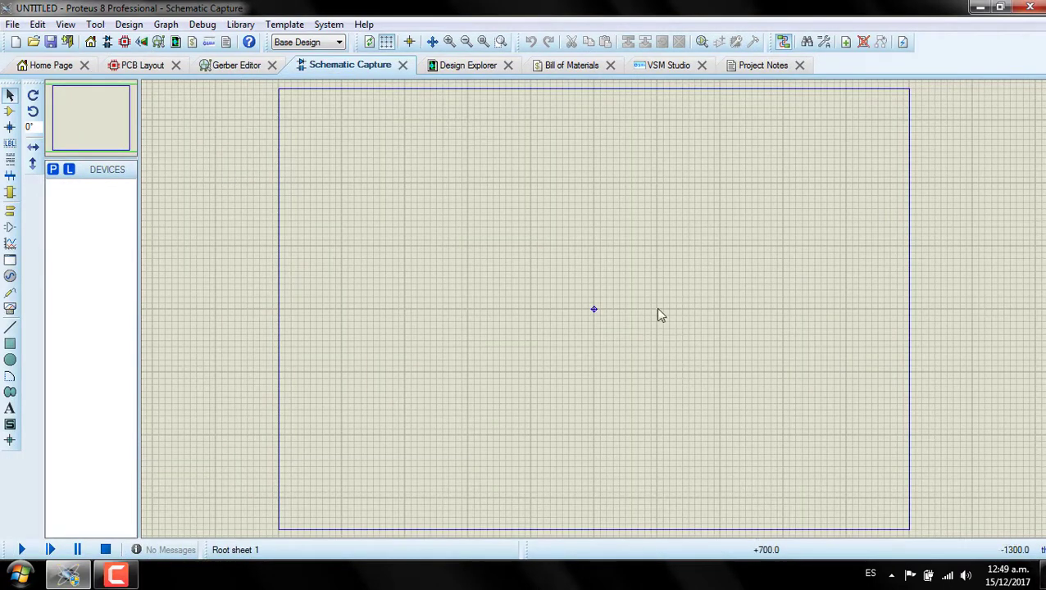
pyautogui.click(139, 65)
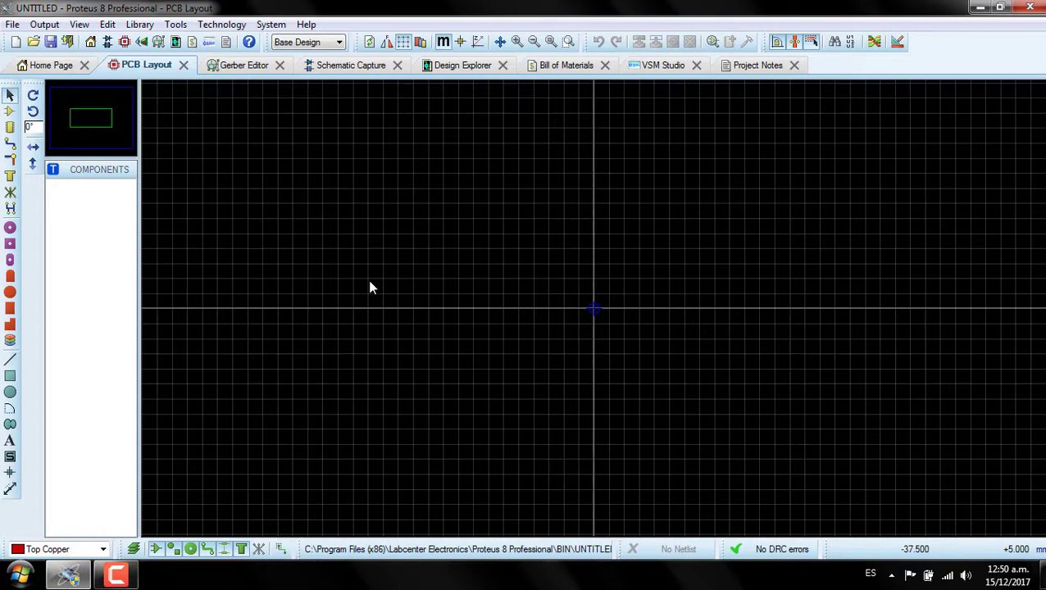
# - View the 3D Visualizer and the Gerber Editor, returning to the PCB Layout in between
pyautogui.click(143, 46)
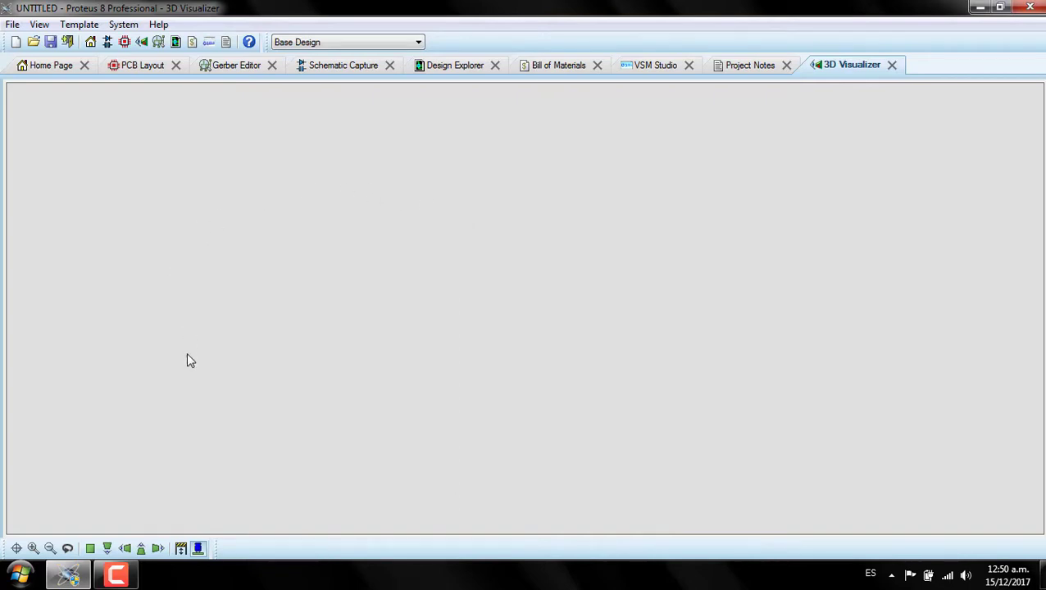
pyautogui.click(136, 67)
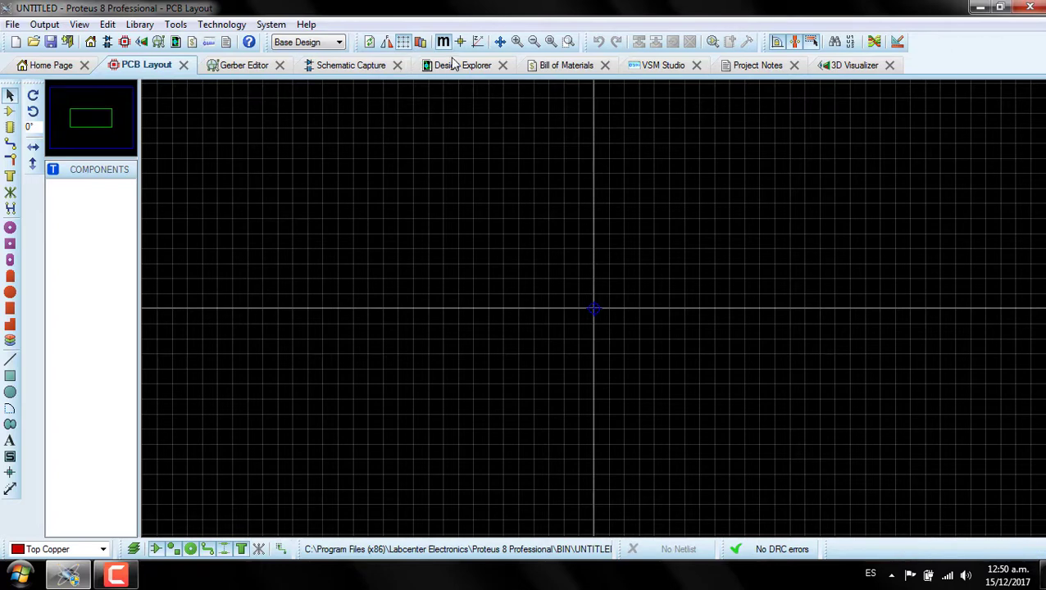
pyautogui.click(159, 43)
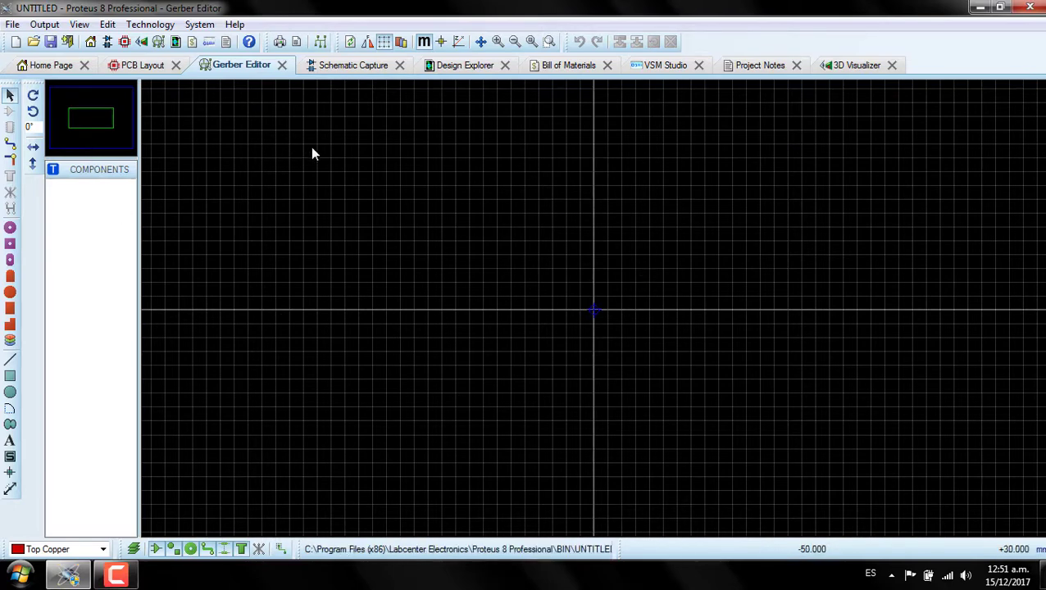
# - Open the Design Explorer and compare it with the Schematic Capture workspace
pyautogui.click(175, 45)
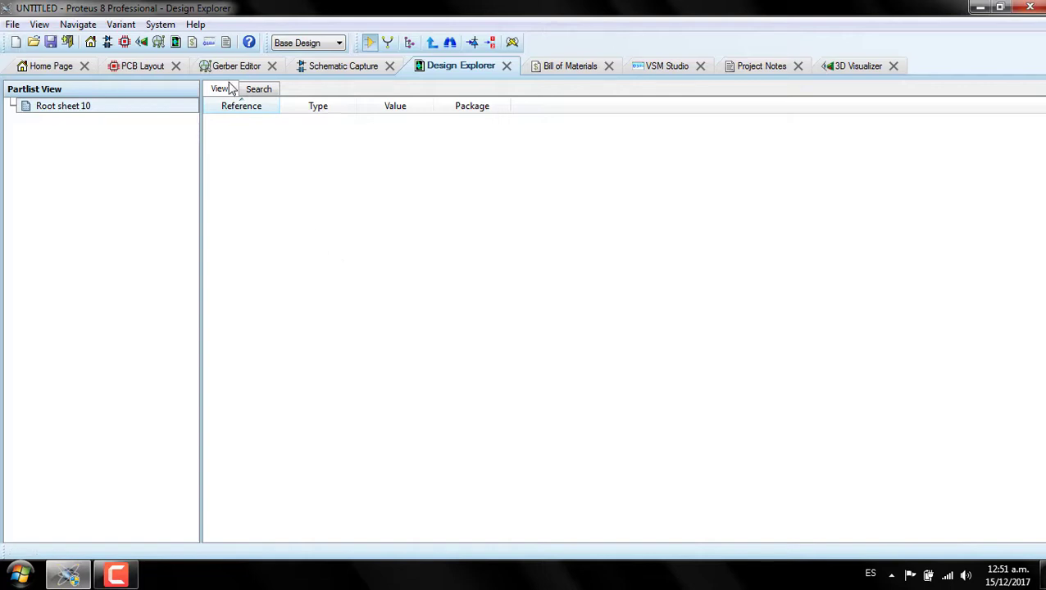
pyautogui.click(349, 70)
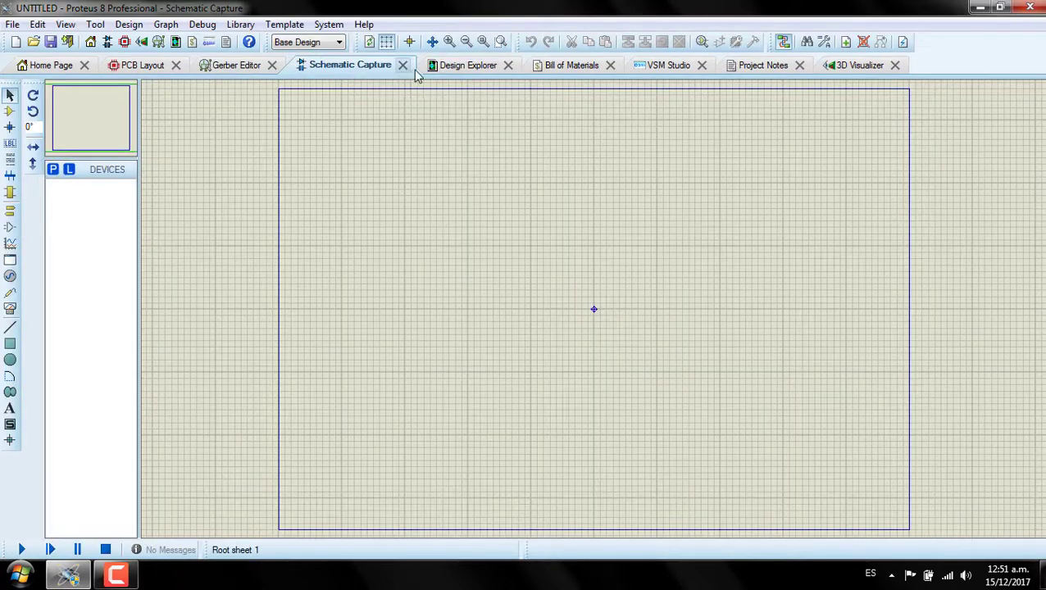
pyautogui.click(439, 69)
pyautogui.click(346, 67)
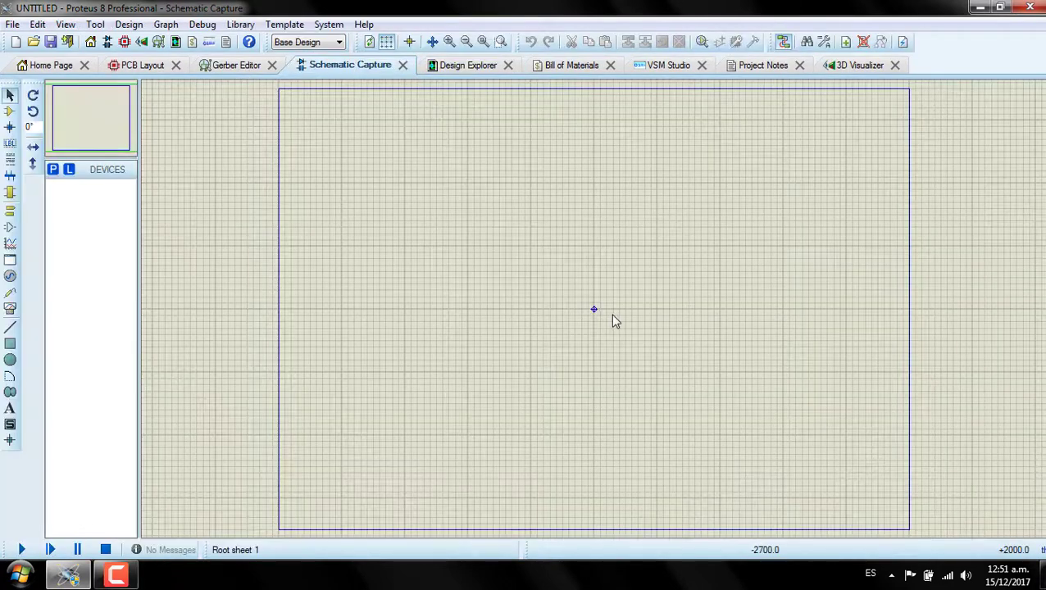
# - Check the Root sheet 1 entry in the schematic's context options and the root sheet in the Design Explorer's part list
pyautogui.rightClick(614, 315)
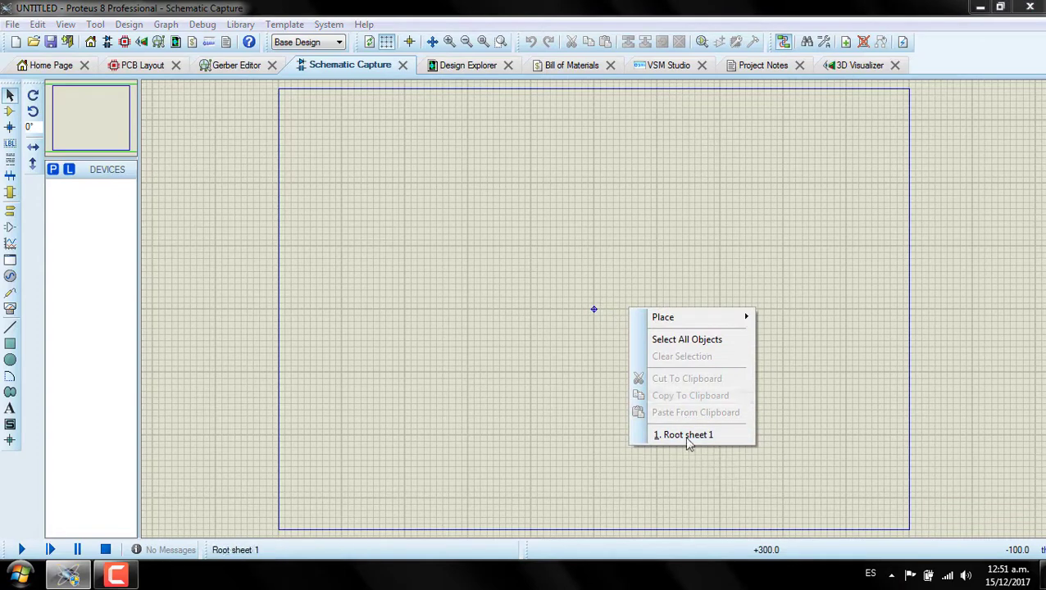
pyautogui.click(370, 282)
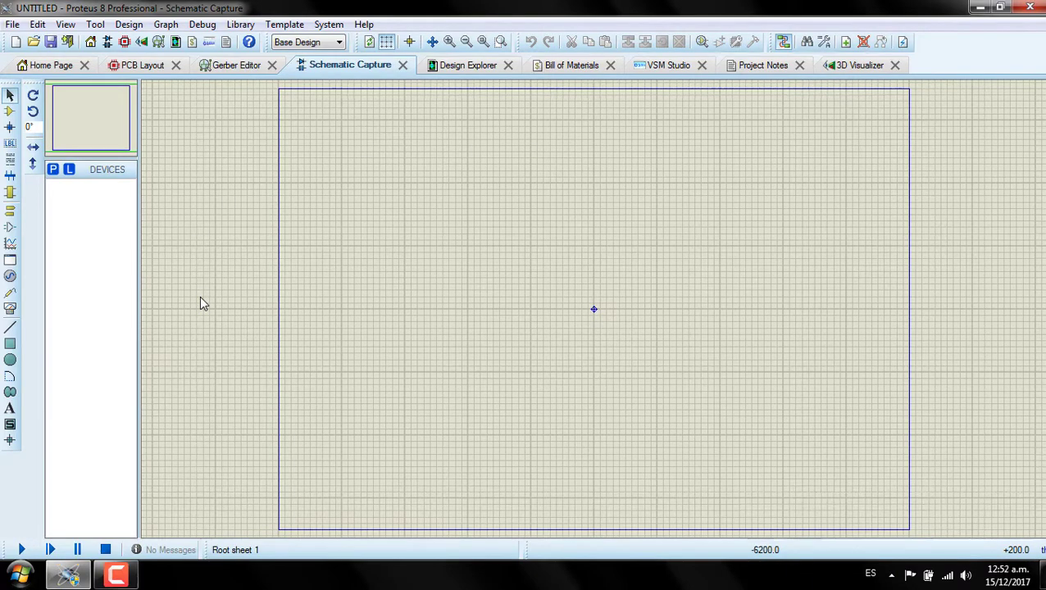
pyautogui.rightClick(326, 191)
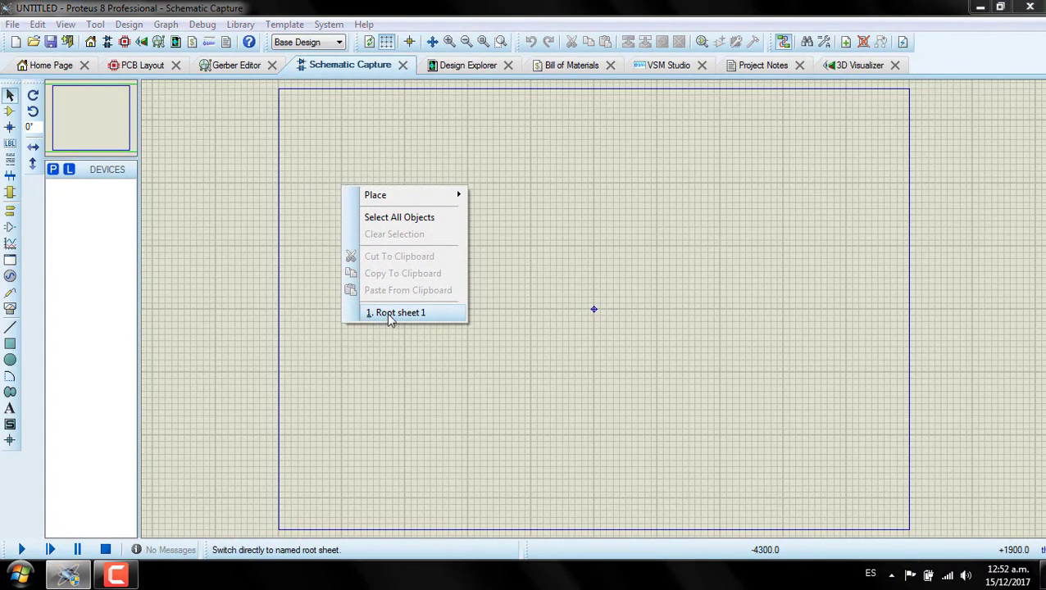
pyautogui.click(307, 297)
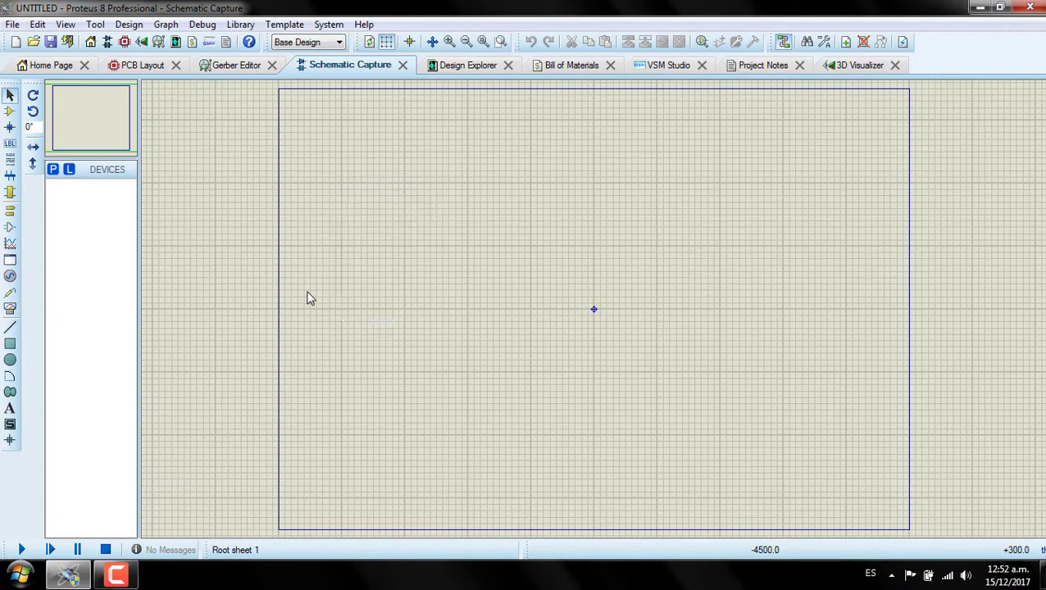
pyautogui.click(469, 67)
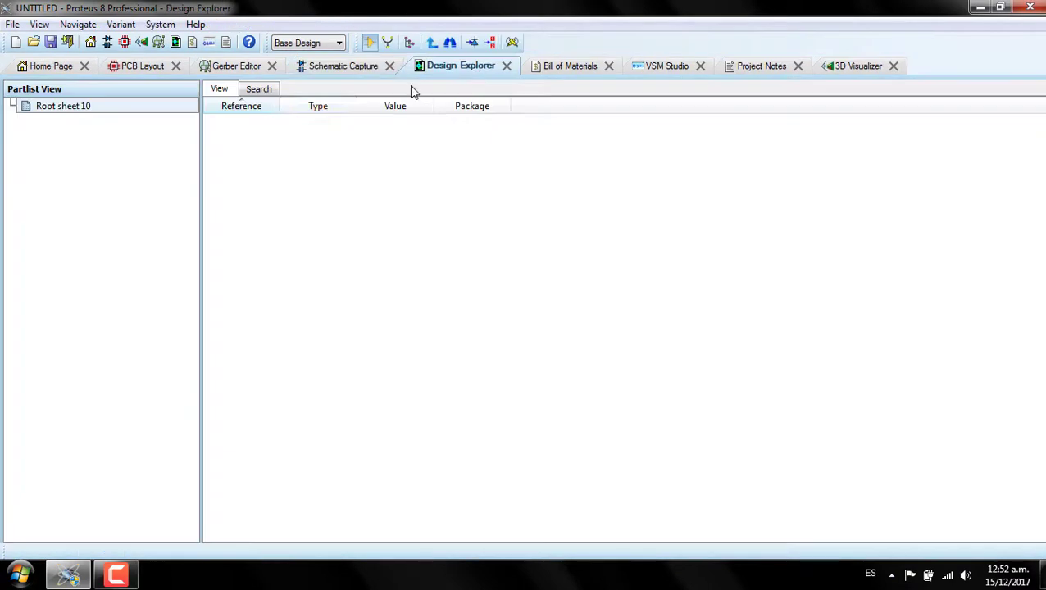
pyautogui.click(140, 112)
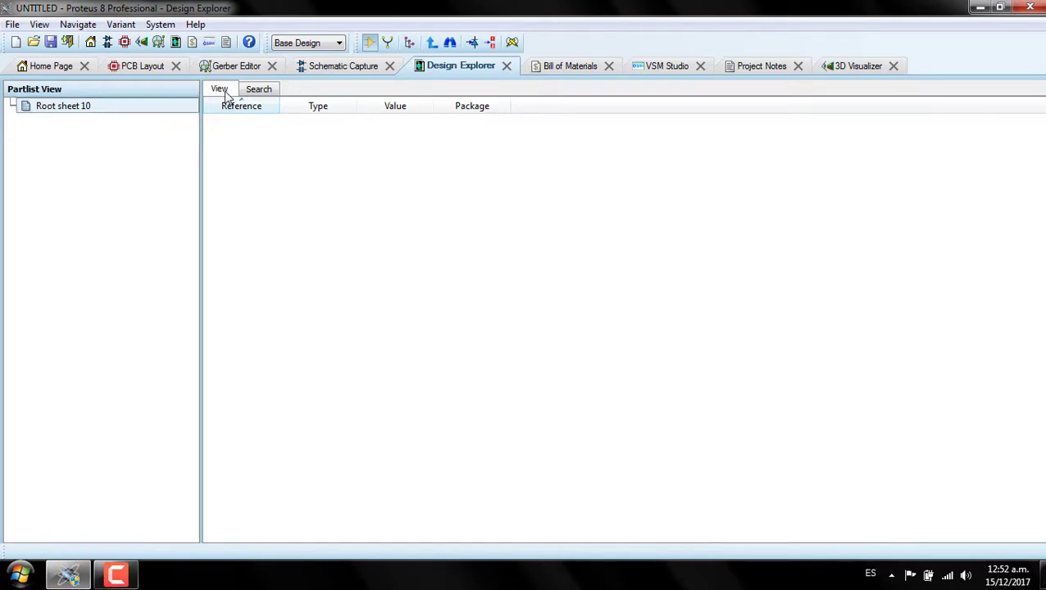
# - Open the Bill of Materials, select the Capacitors category and read through the report's component categories and totals
pyautogui.click(209, 43)
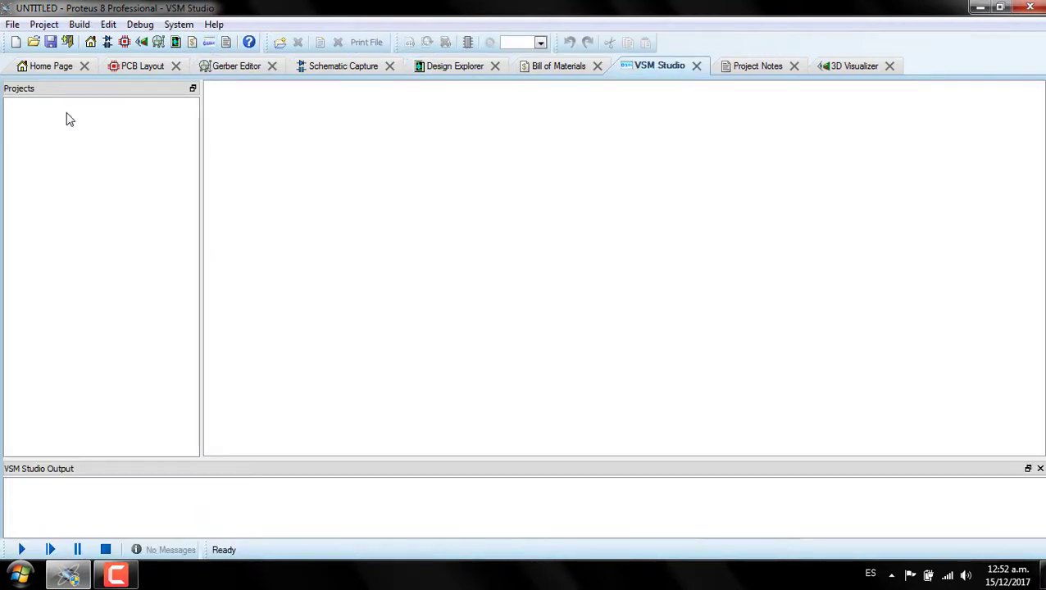
pyautogui.click(558, 68)
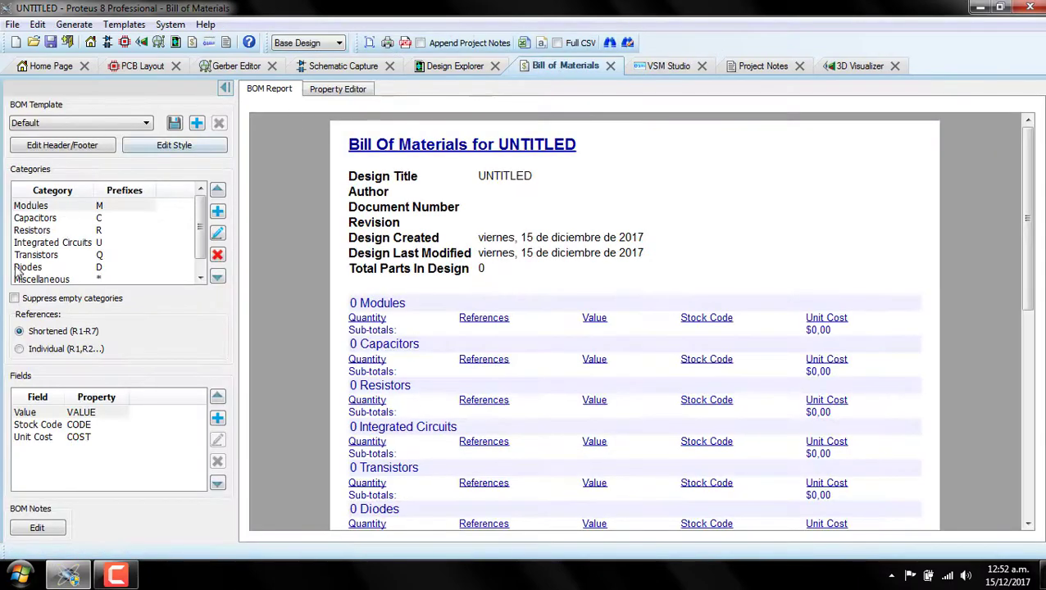
pyautogui.click(80, 220)
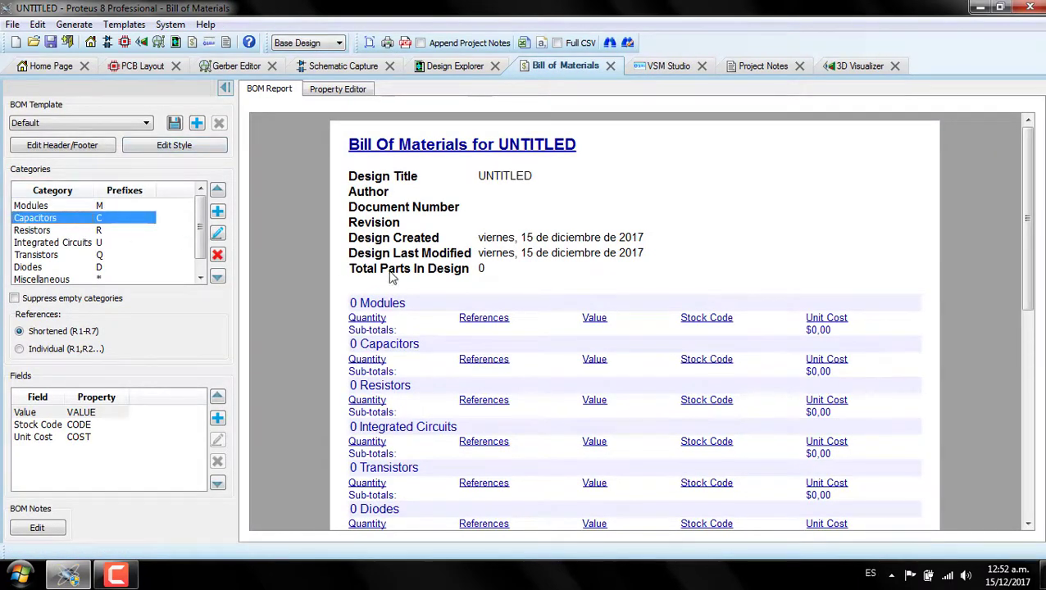
pyautogui.scroll(-3, 418, 295)
pyautogui.scroll(2, 656, 328)
pyautogui.scroll(2, 785, 311)
pyautogui.scroll(-5, 779, 307)
pyautogui.scroll(4, 777, 310)
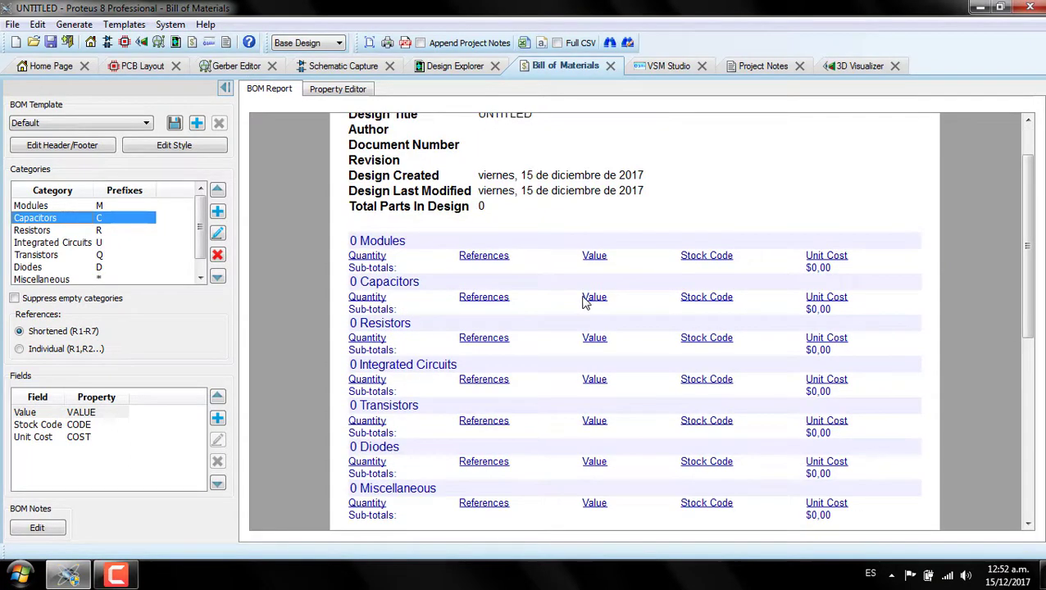
pyautogui.scroll(1, 584, 303)
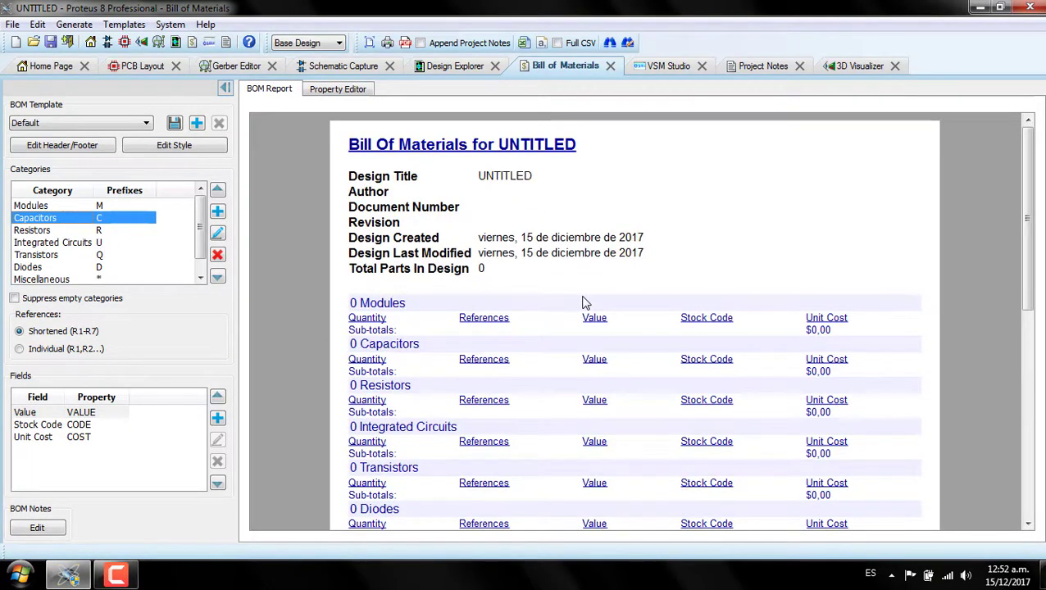
pyautogui.scroll(-3, 583, 302)
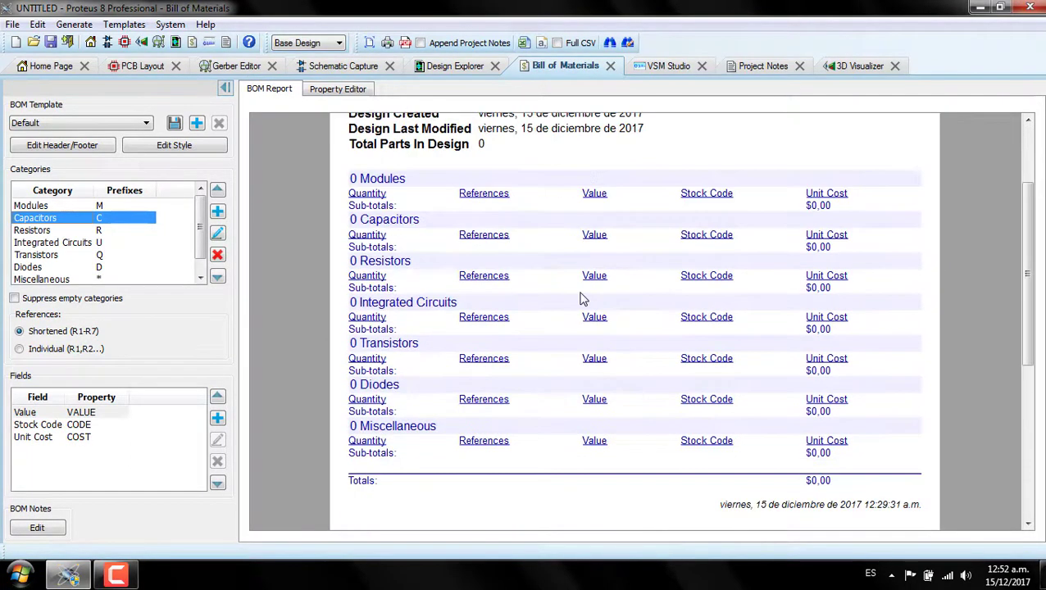
# - Select the Resistors category in the Bill of Materials, then view the PCB Layout and Schematic Capture workspaces
pyautogui.click(36, 230)
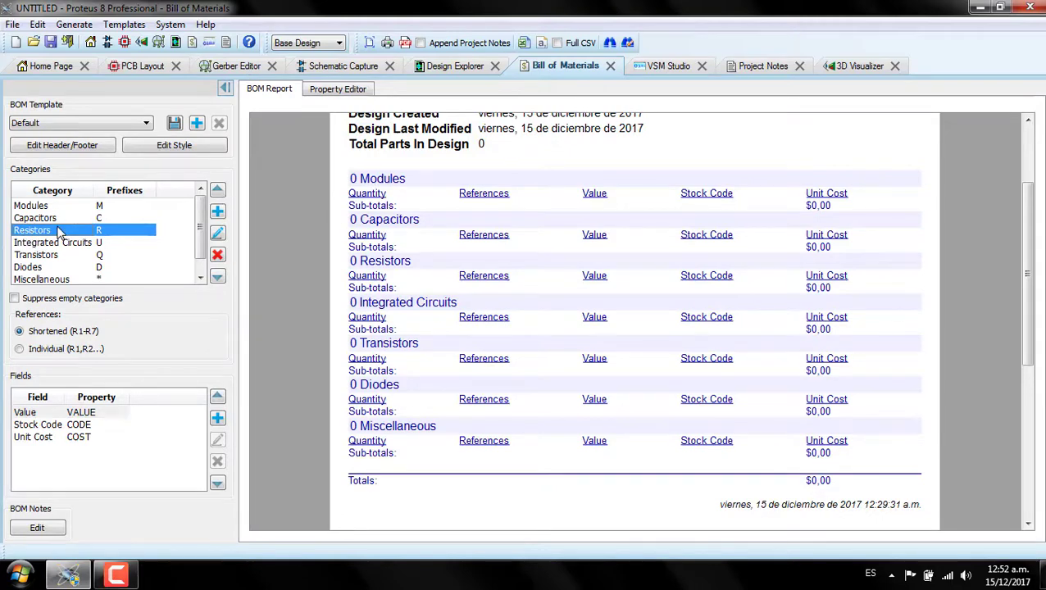
pyautogui.click(144, 66)
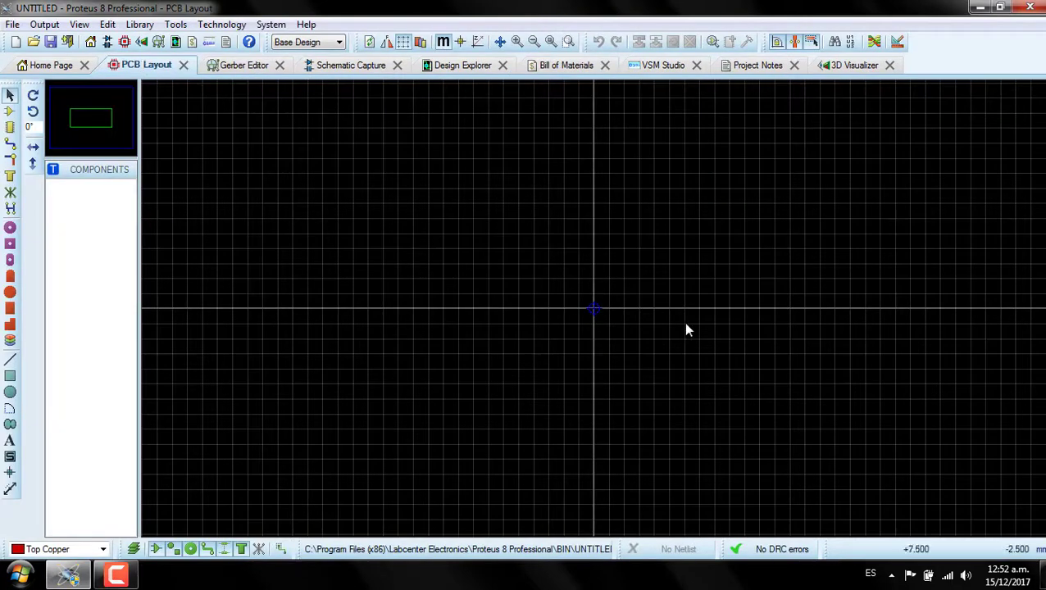
pyautogui.click(353, 66)
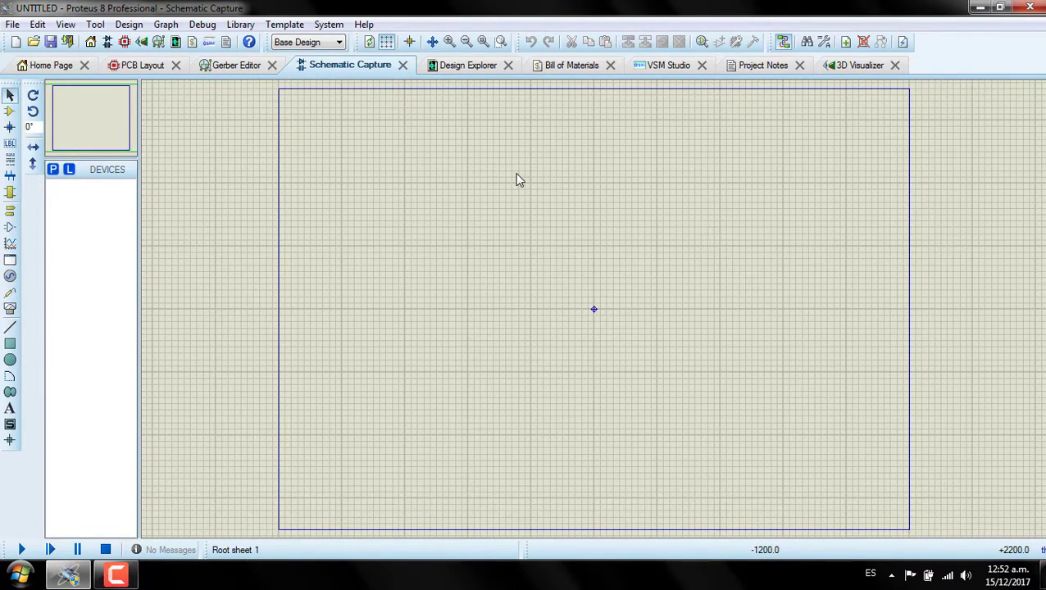
# - Return to the Bill of Materials and review the whole report, from its design header to the component totals
pyautogui.click(587, 69)
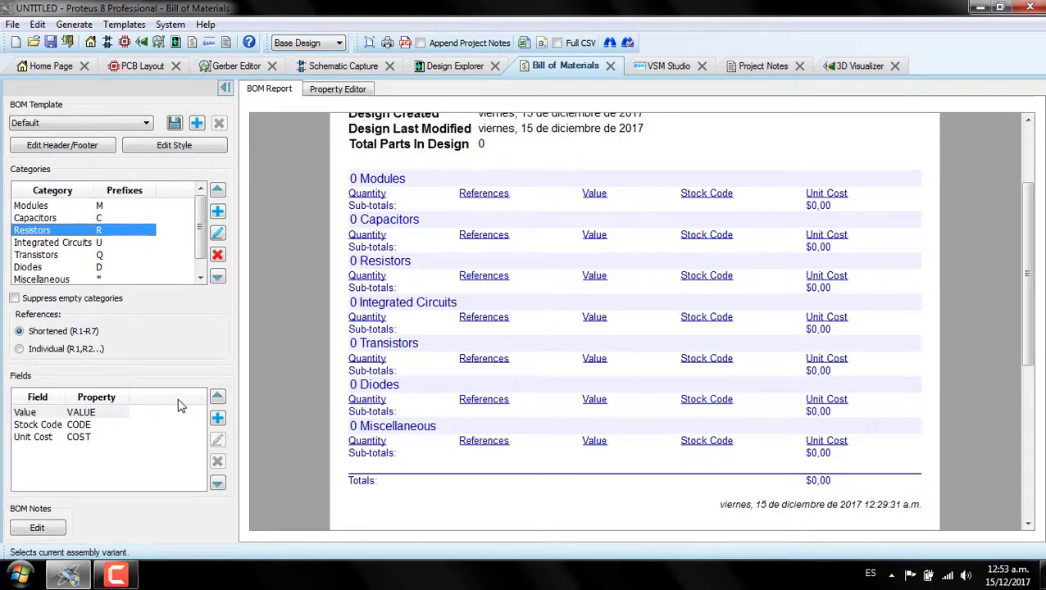
pyautogui.scroll(-2, 573, 246)
pyautogui.scroll(5, 590, 145)
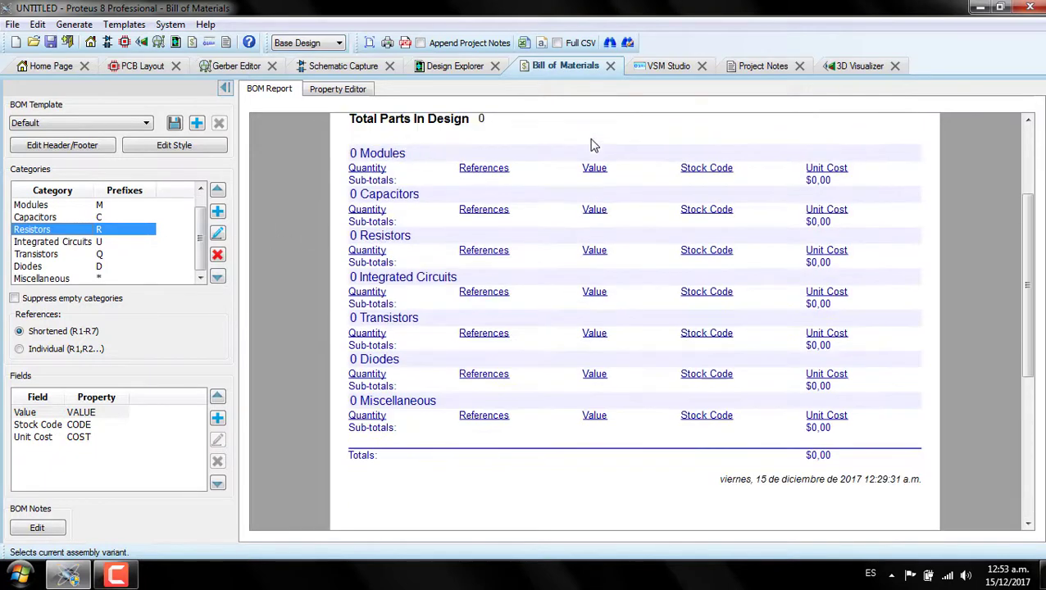
pyautogui.scroll(-5, 518, 201)
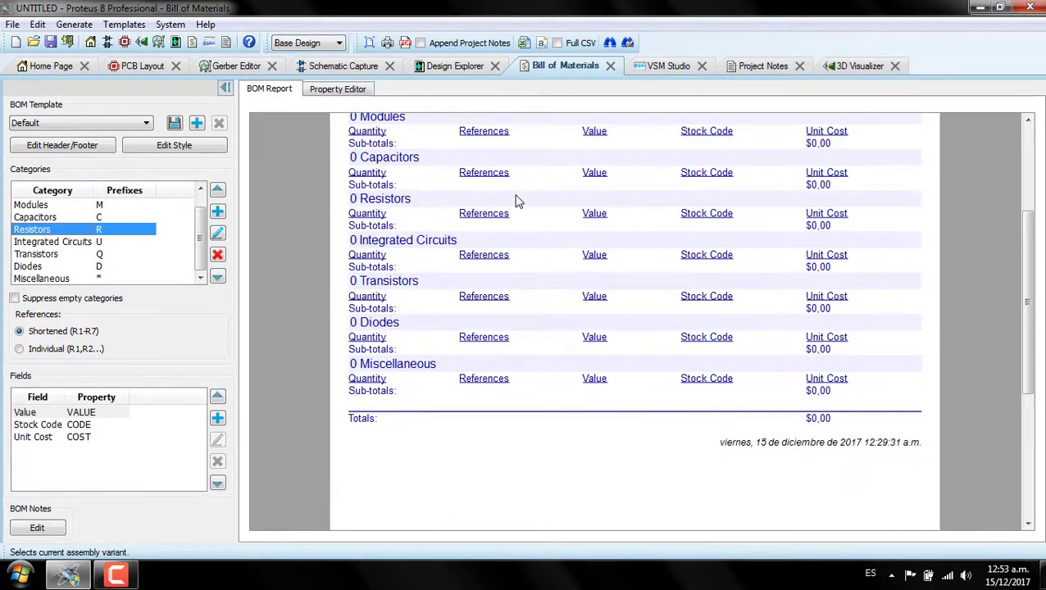
pyautogui.scroll(5, 518, 200)
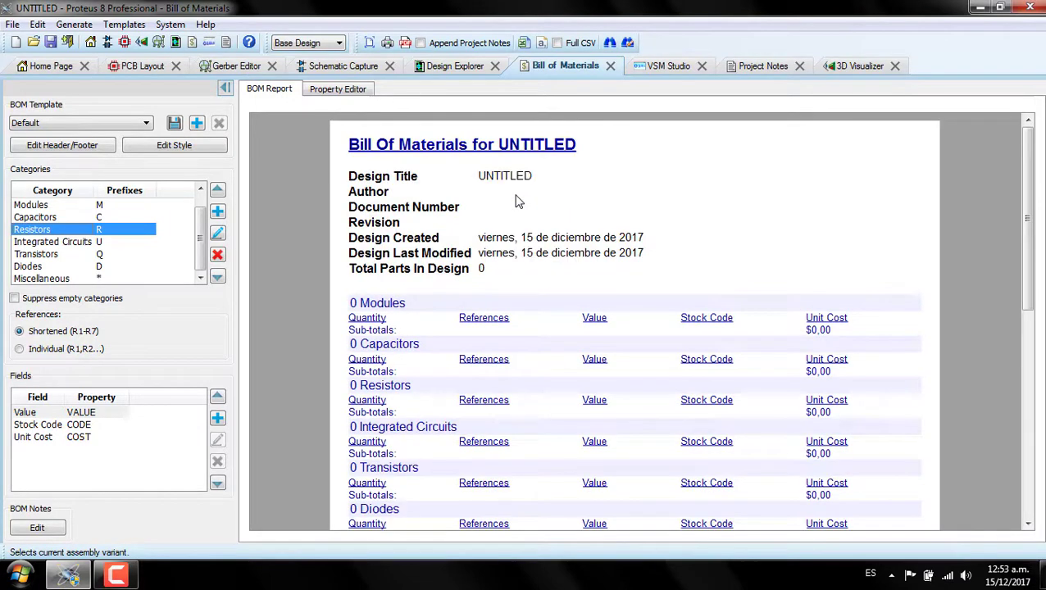
# - View VSM Studio and the Project Notes, enter text editing on the blank notes page, and return to VSM Studio
pyautogui.click(662, 66)
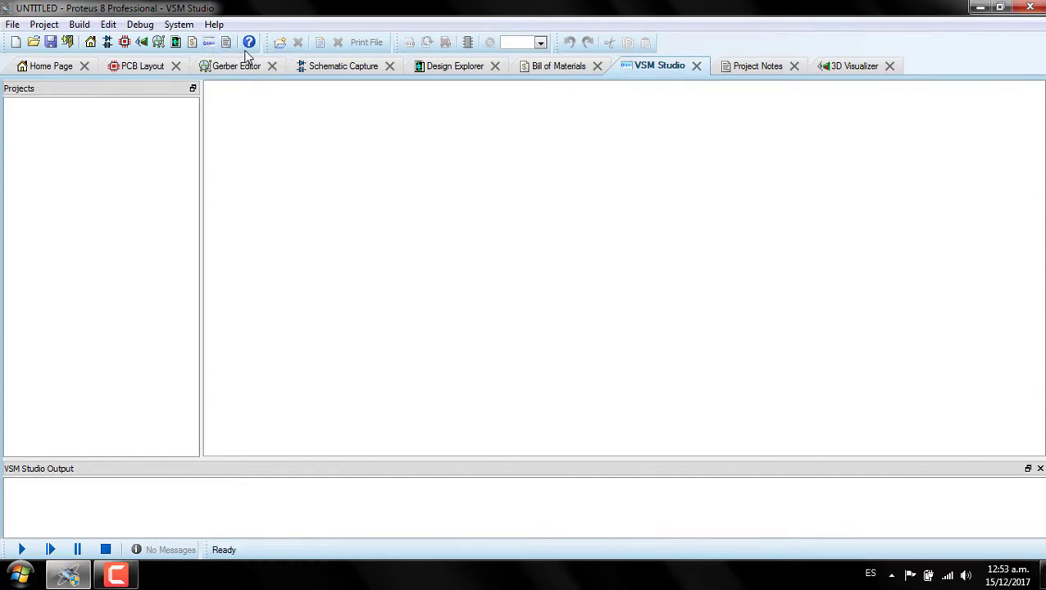
pyautogui.click(741, 67)
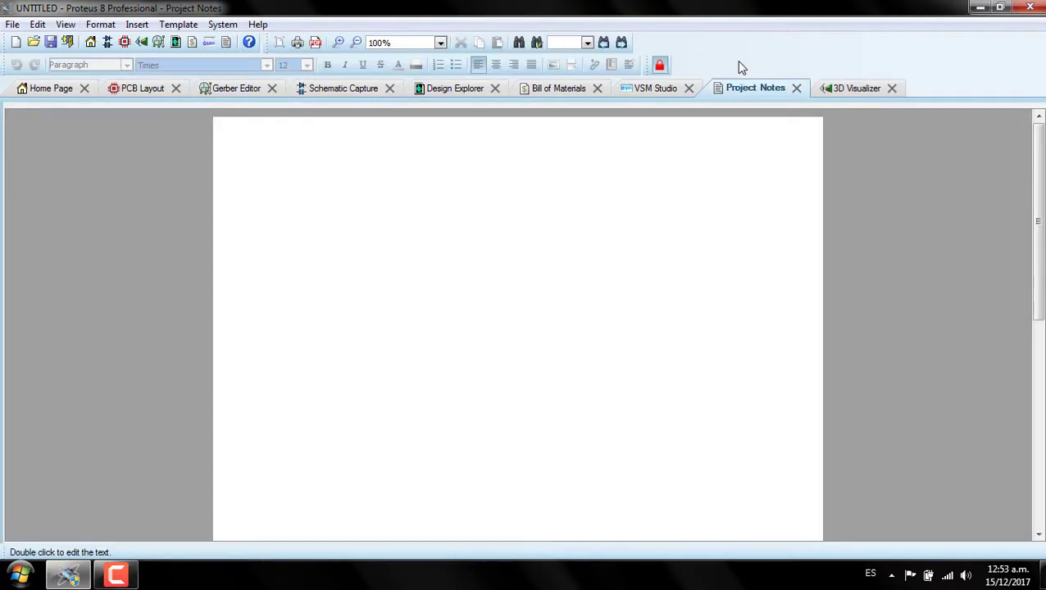
pyautogui.doubleClick(377, 173)
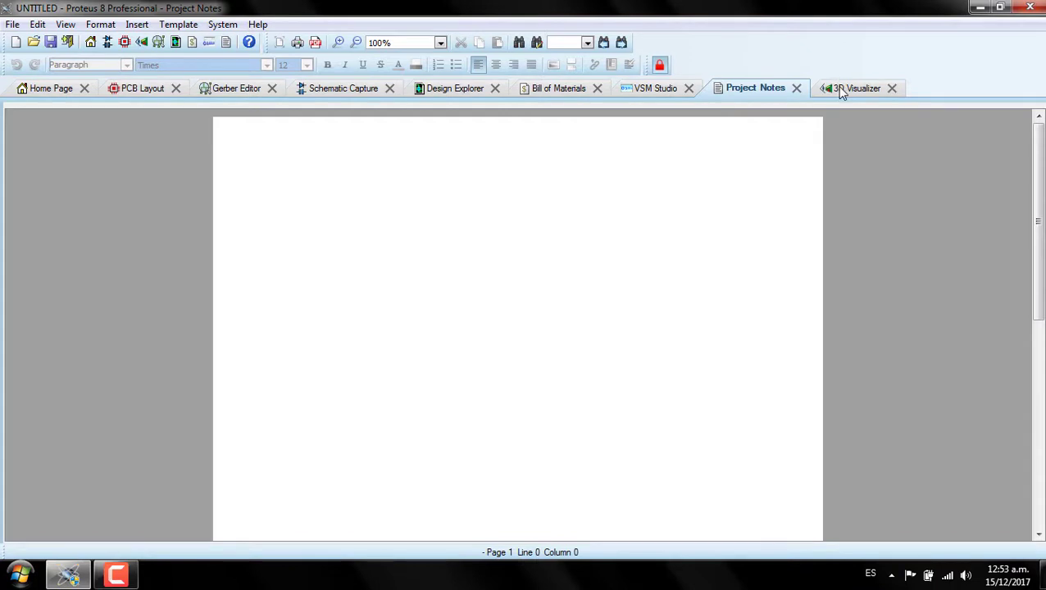
pyautogui.click(208, 45)
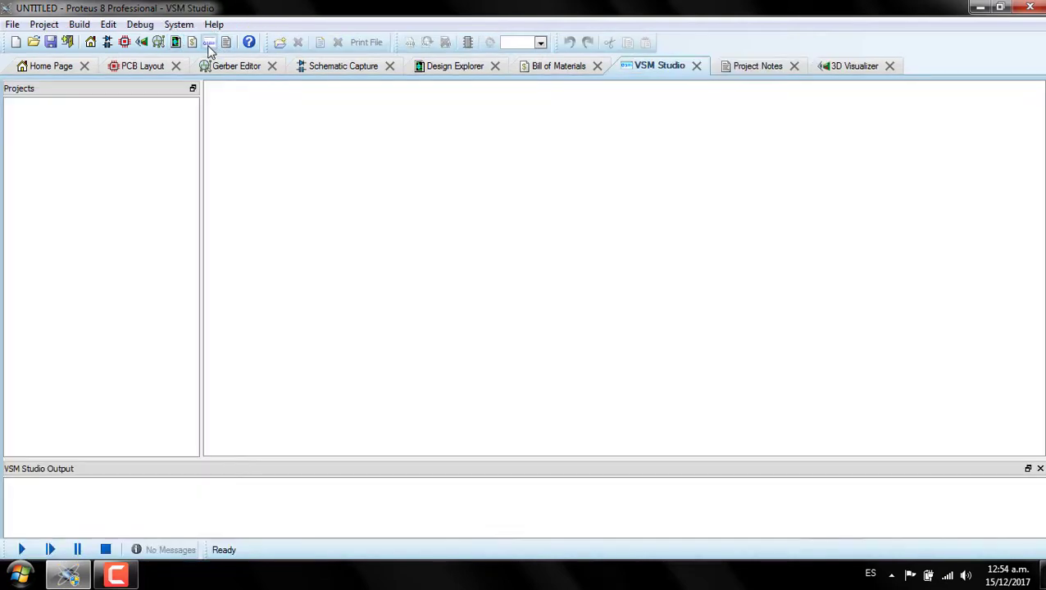